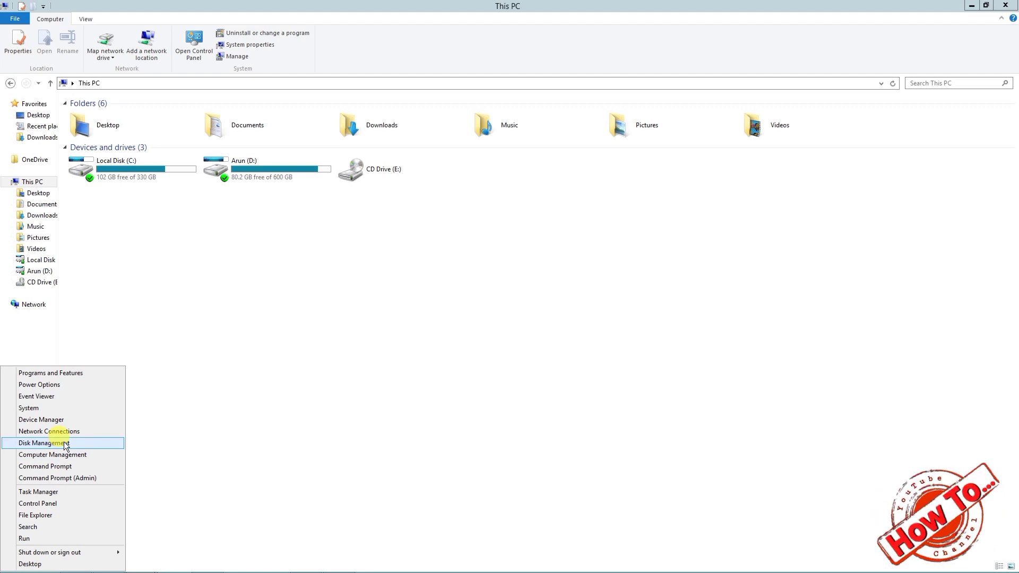
# Open Disk Management and enlarge its window to view the disk's volumes and partitions
pyautogui.click(65, 443)
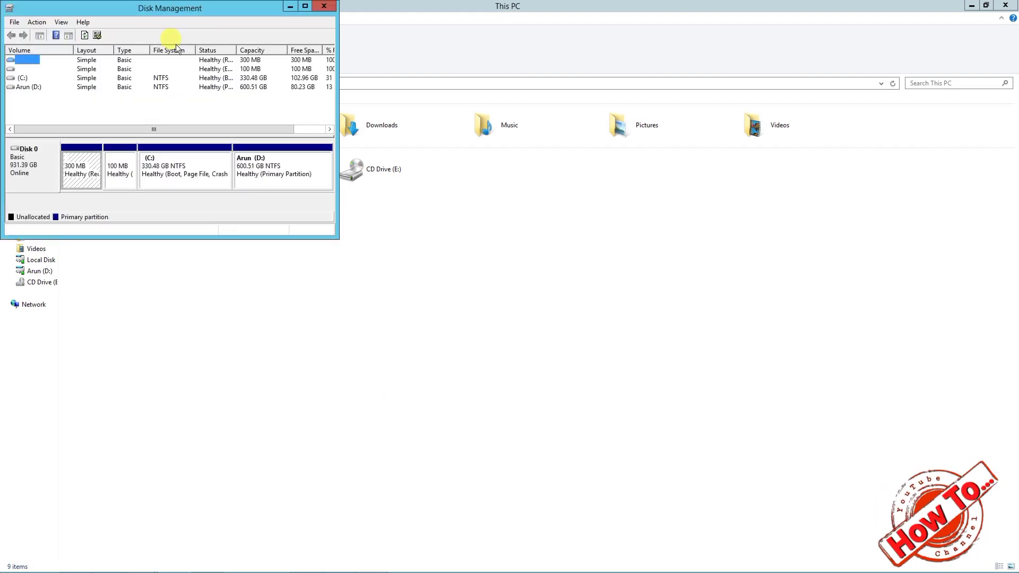
pyautogui.moveTo(176, 12); pyautogui.dragTo(239, 152)
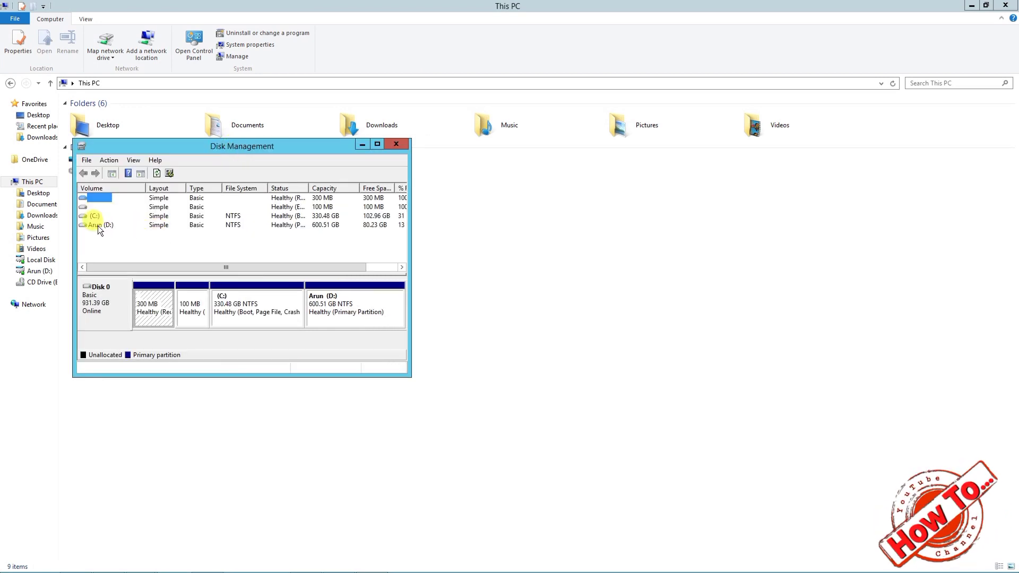
pyautogui.click(377, 144)
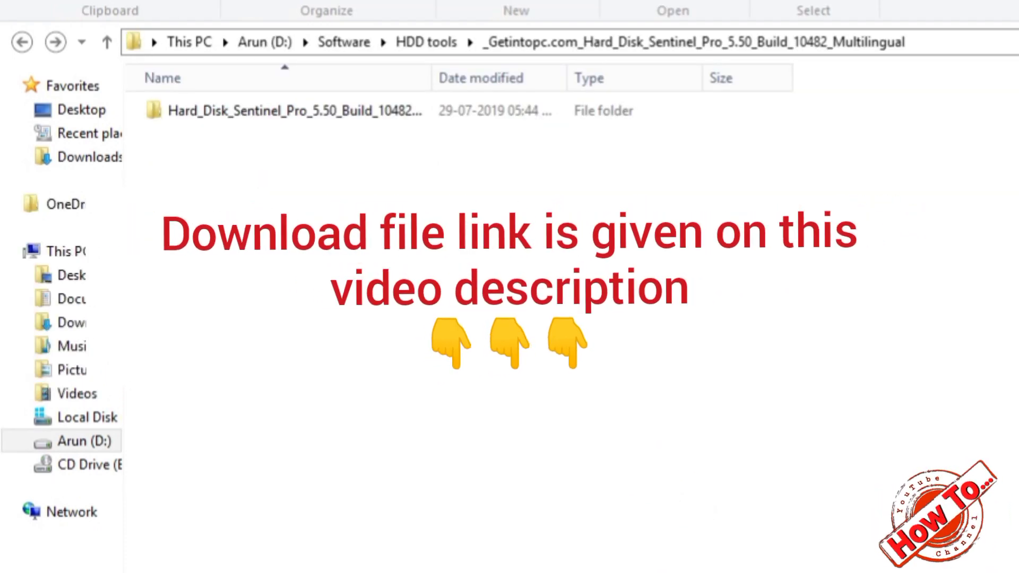
# Run Setup from the Hard_Disk_Sentinel_Pro_5.50_Build_10482 folder with English as the installation language
pyautogui.click(291, 113)
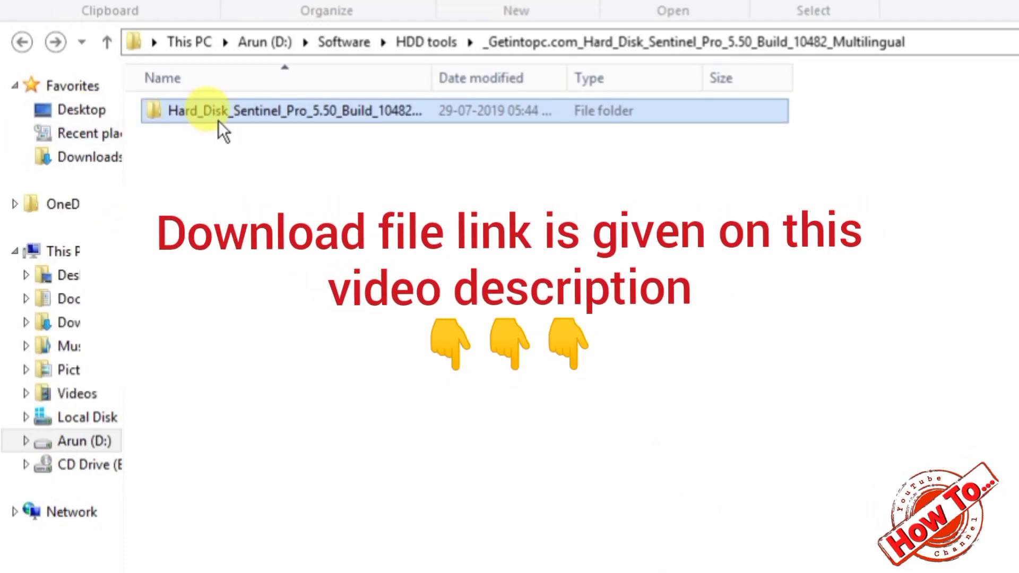
pyautogui.doubleClick(349, 119)
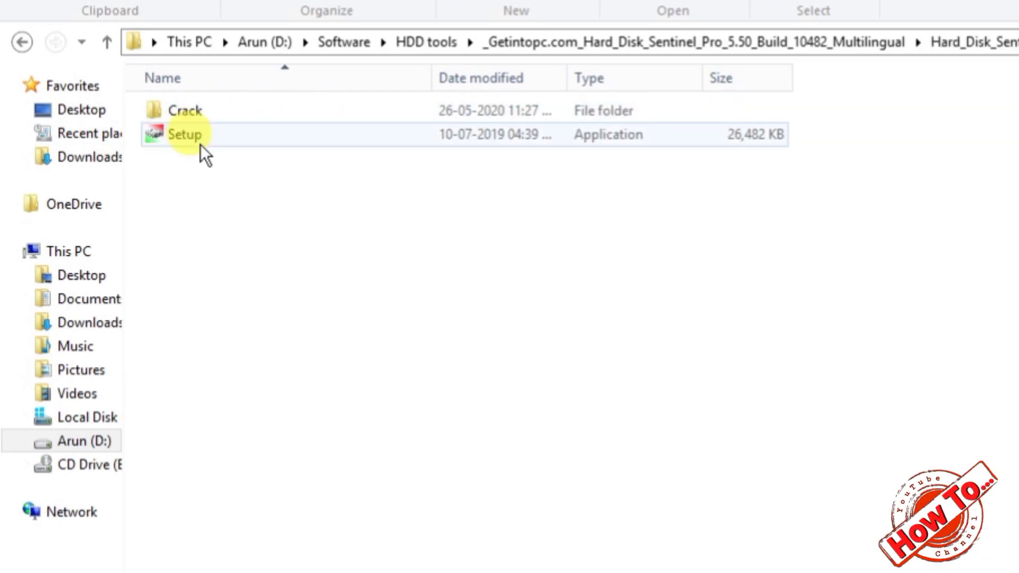
pyautogui.click(199, 136)
pyautogui.doubleClick(198, 135)
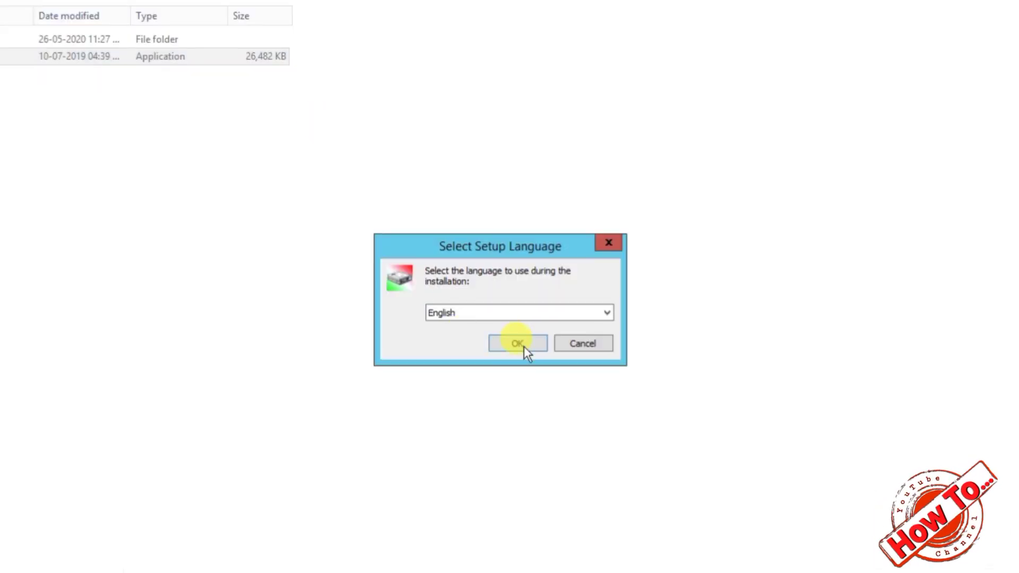
pyautogui.click(517, 343)
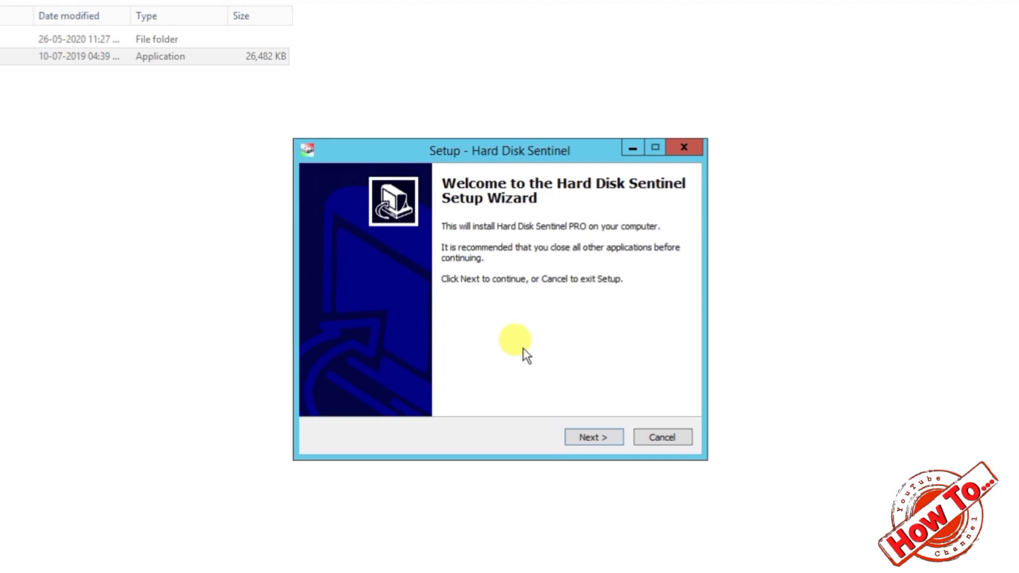
# Accept the Hard Disk Sentinel license agreement and keep the default destination and Start Menu folders
pyautogui.click(595, 437)
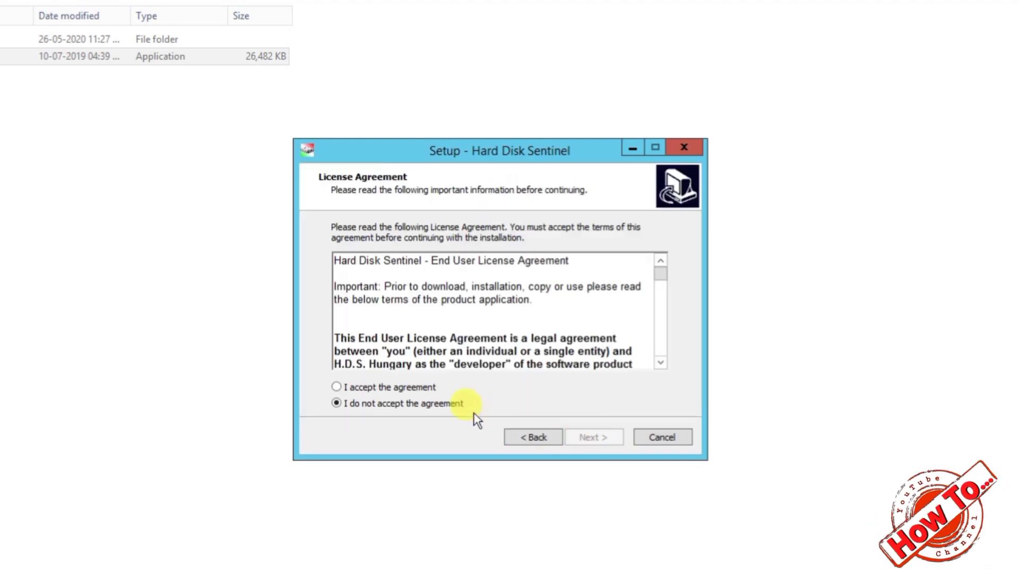
pyautogui.click(397, 386)
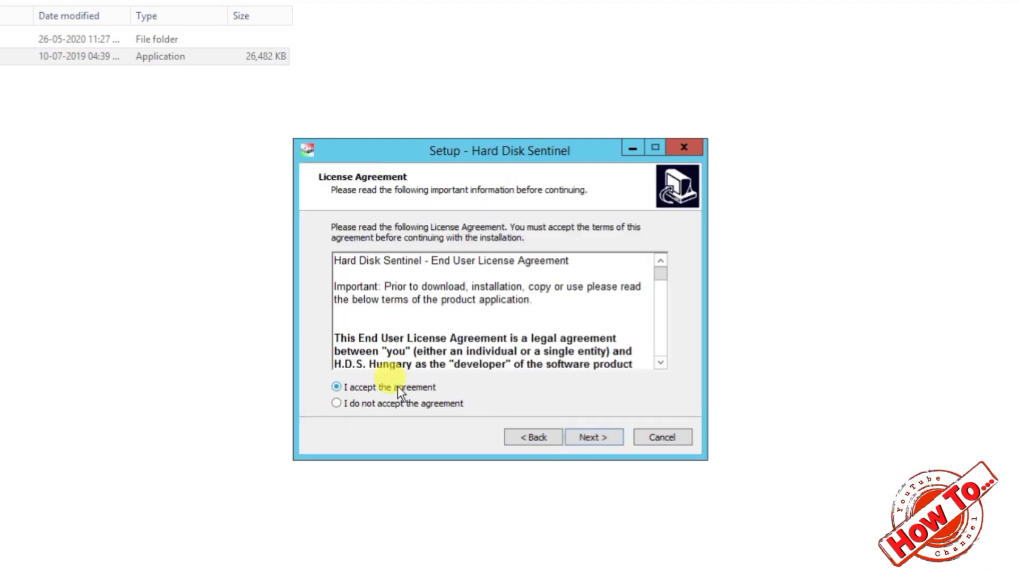
pyautogui.click(605, 436)
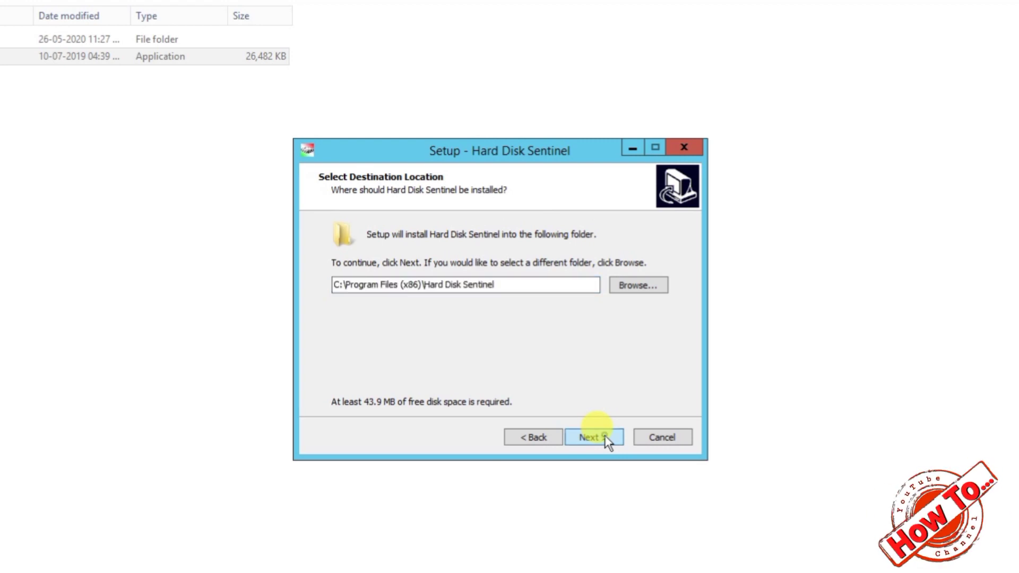
pyautogui.click(605, 435)
pyautogui.click(605, 436)
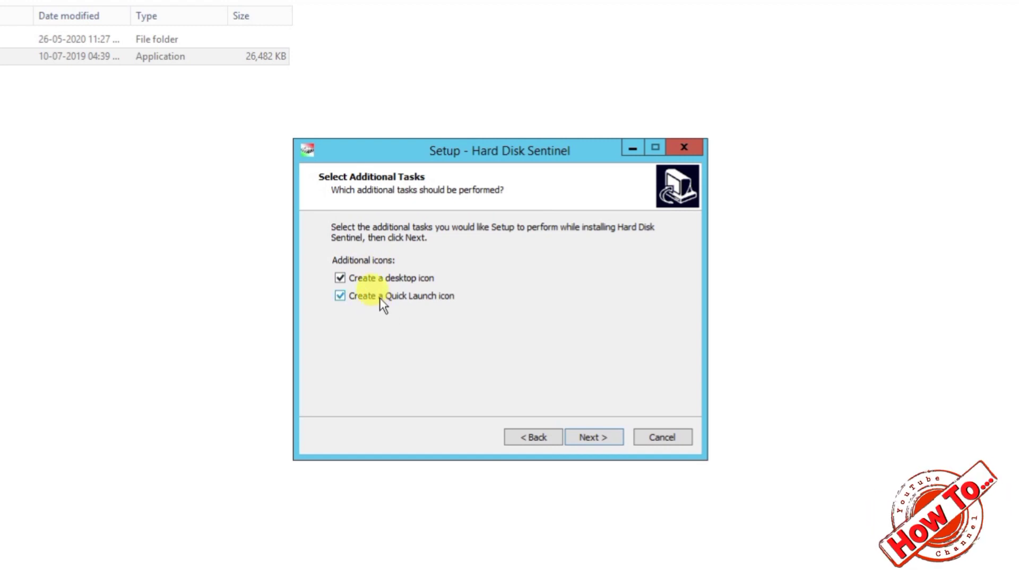
# Install Hard Disk Sentinel with desktop and Quick Launch icons, and finish setup without launching the program
pyautogui.click(610, 438)
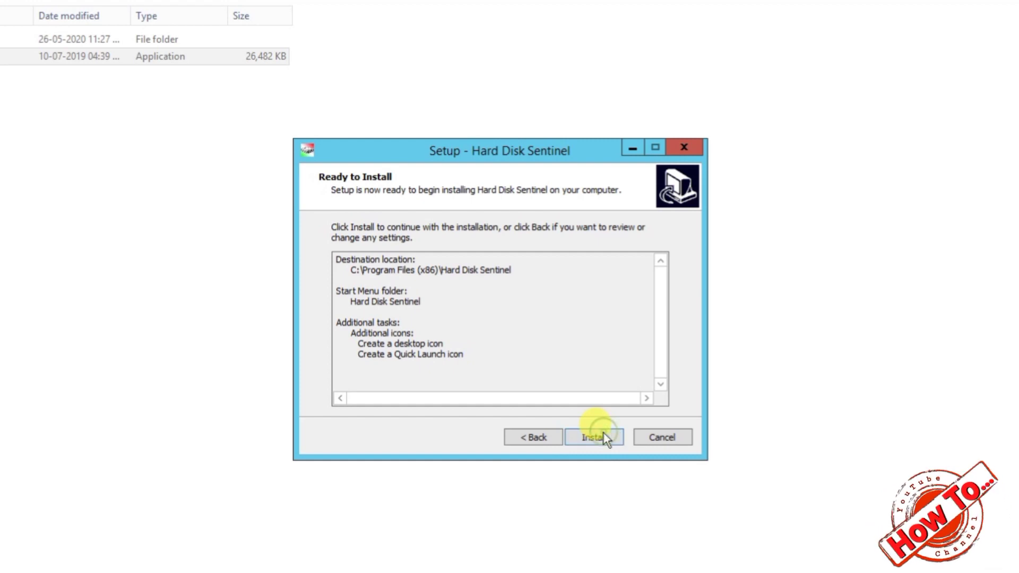
pyautogui.click(603, 433)
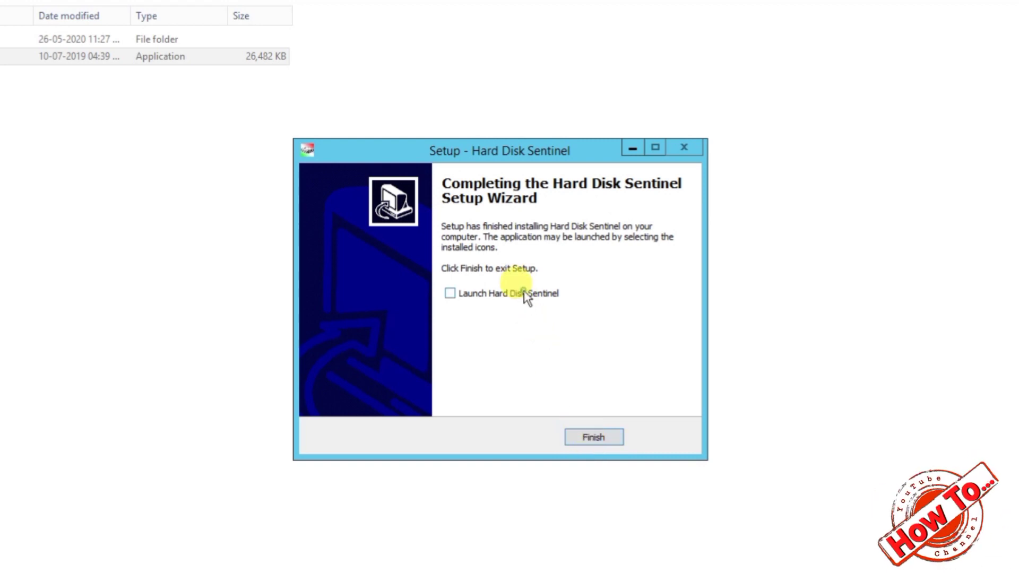
pyautogui.click(581, 434)
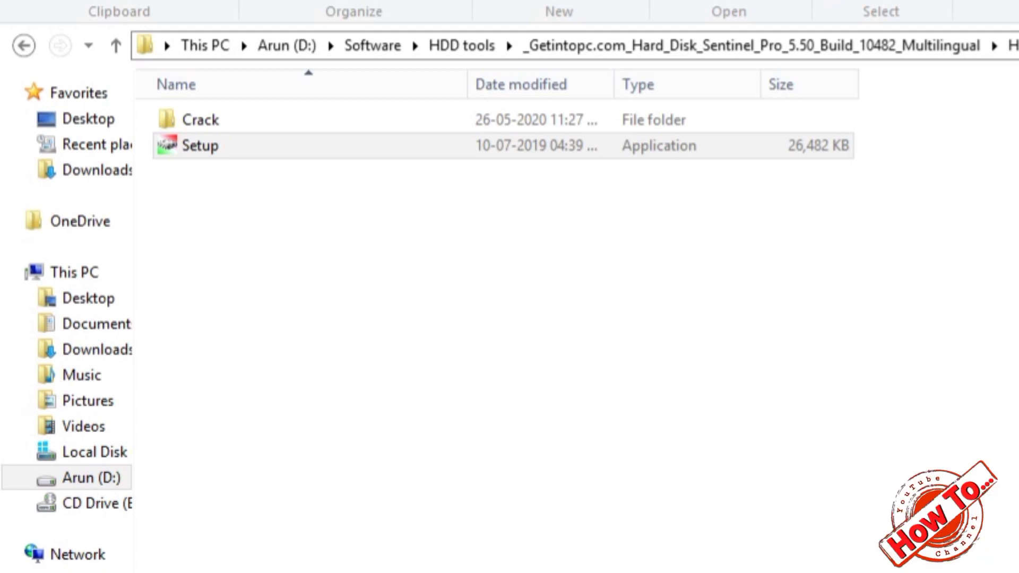
# Refresh the setup folder and run the Activator application from its Crack subfolder
pyautogui.rightClick(890, 425)
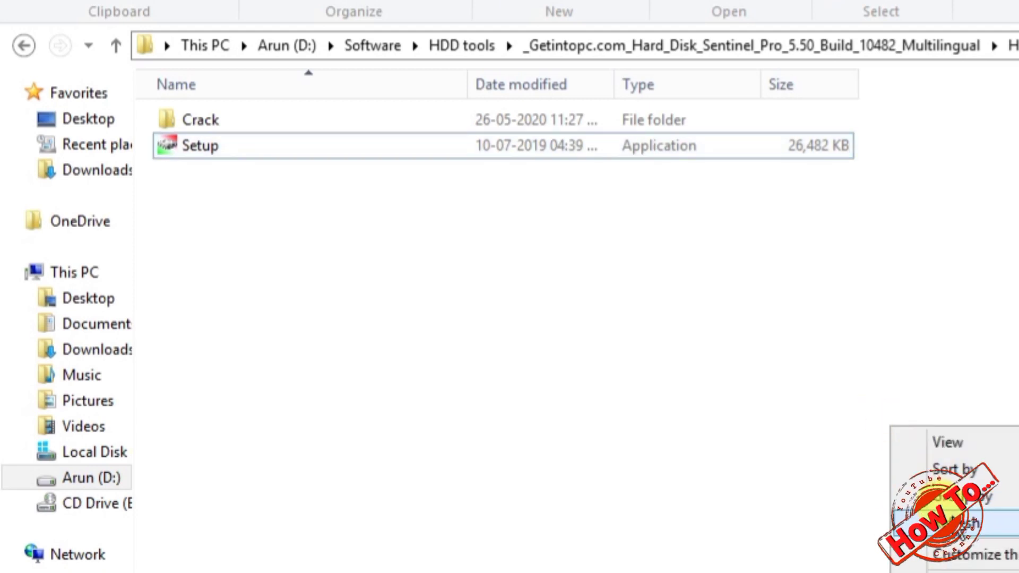
pyautogui.click(950, 520)
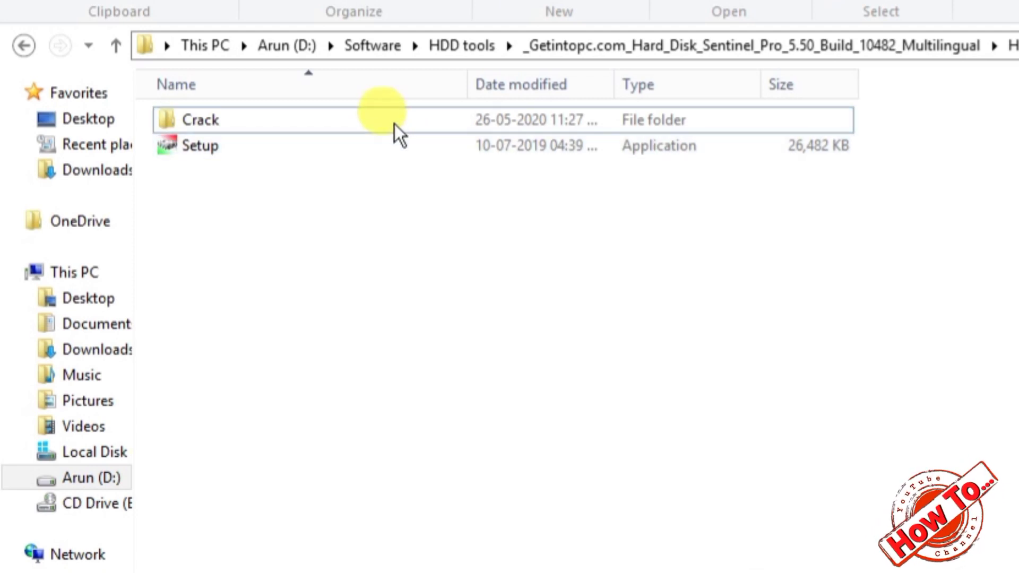
pyautogui.doubleClick(295, 117)
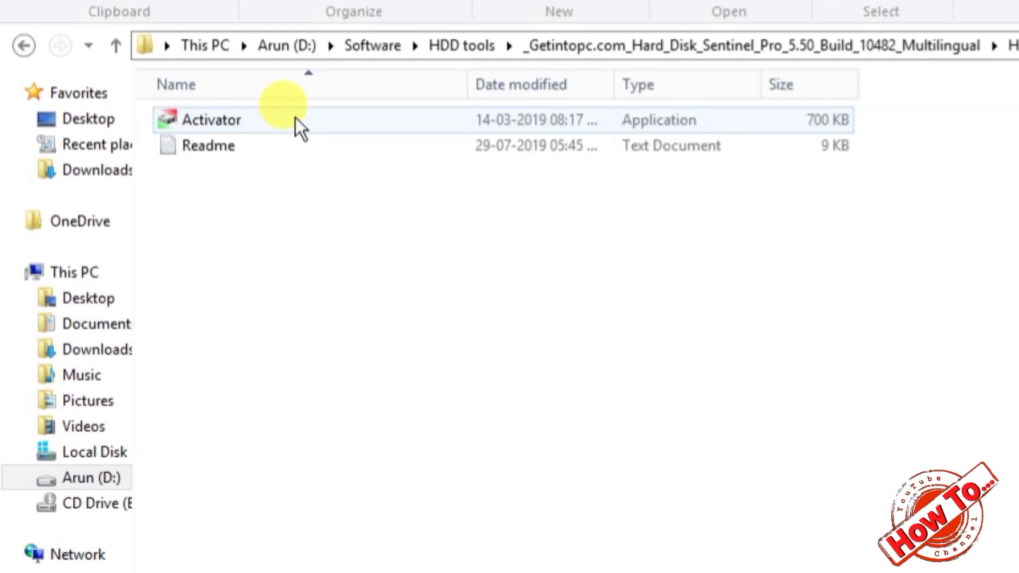
pyautogui.doubleClick(295, 118)
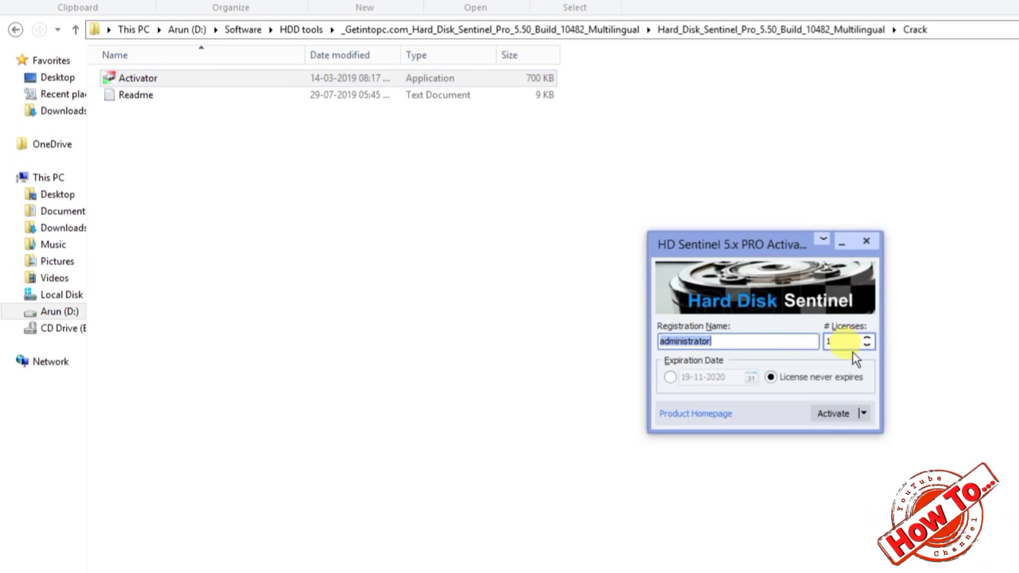
# Generate the never-expiring license file, overwriting the existing HDSentinel.key, and close the activator
pyautogui.click(837, 415)
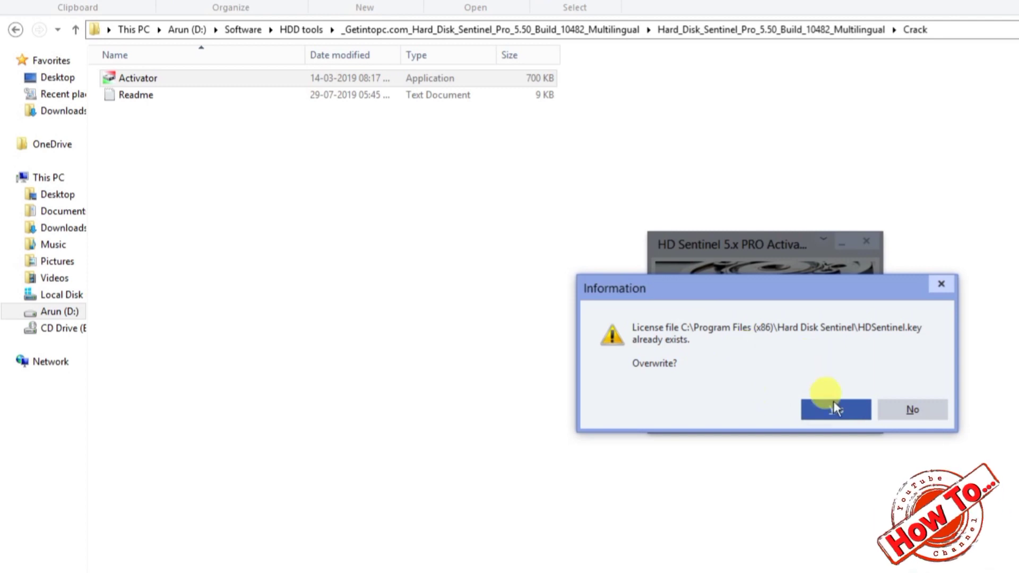
pyautogui.click(834, 408)
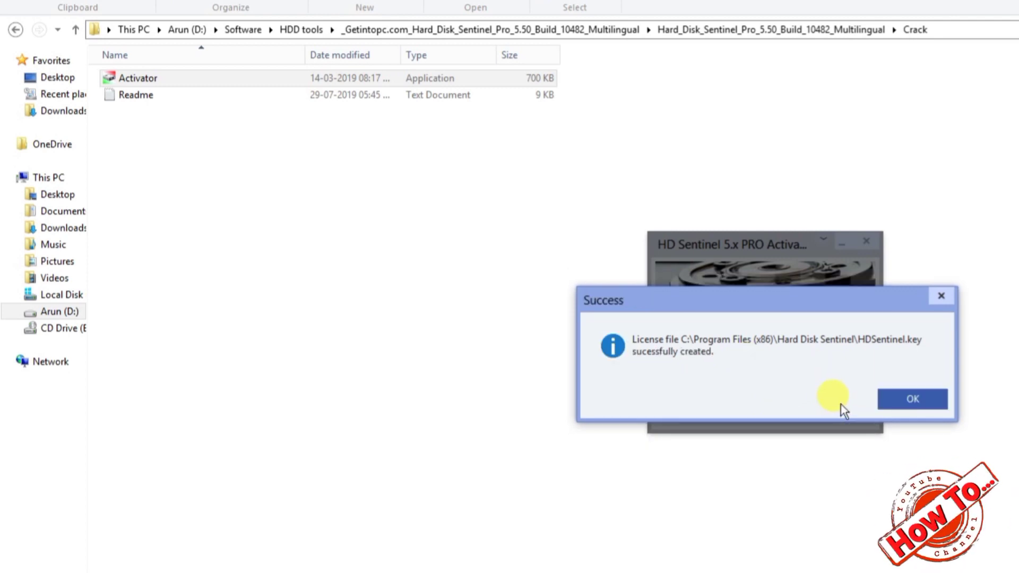
pyautogui.click(904, 398)
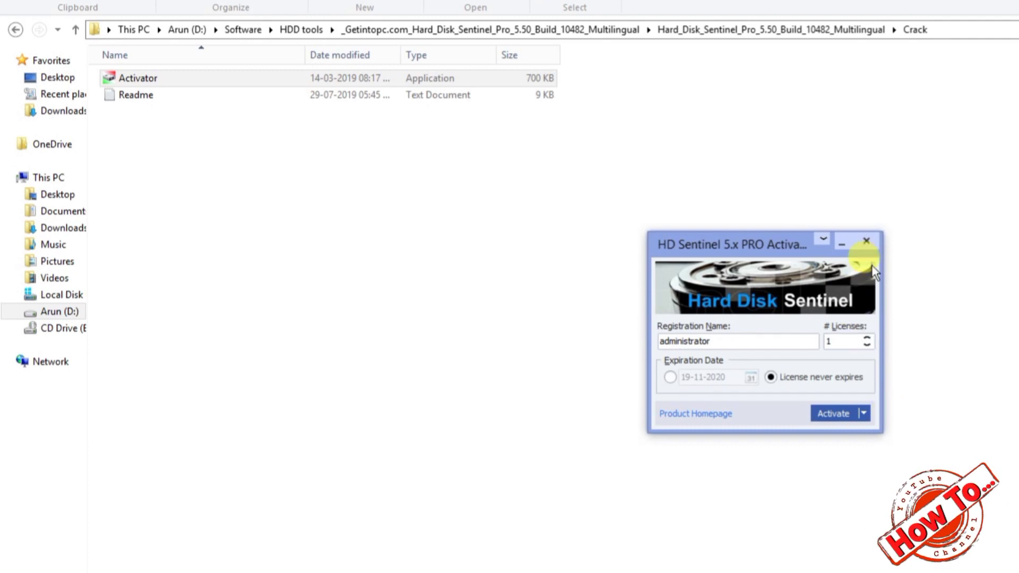
pyautogui.click(865, 239)
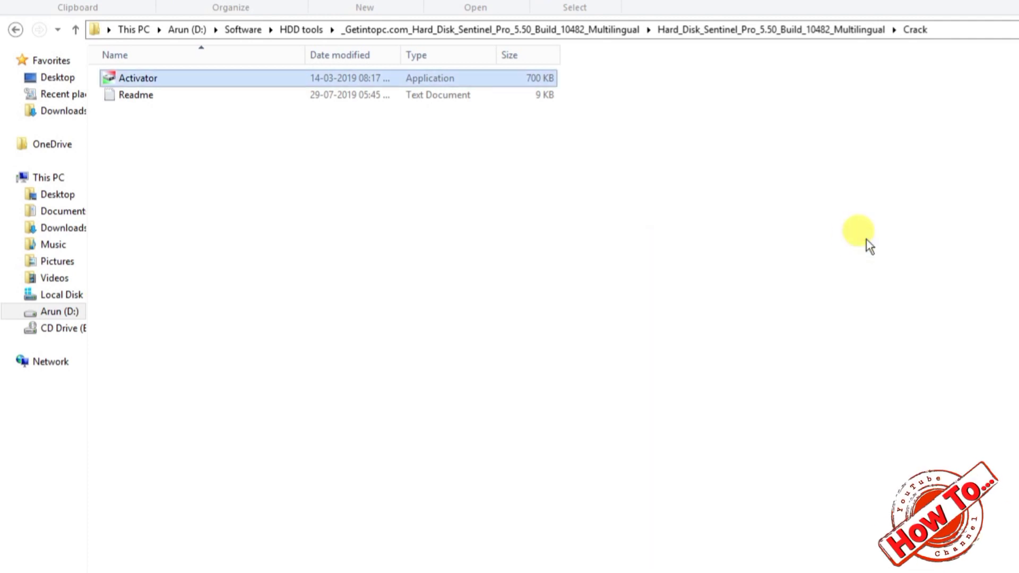
# Launch Hard Disk Sentinel from its shortcut in the Desktop folder and move its window fully into view
pyautogui.click(56, 197)
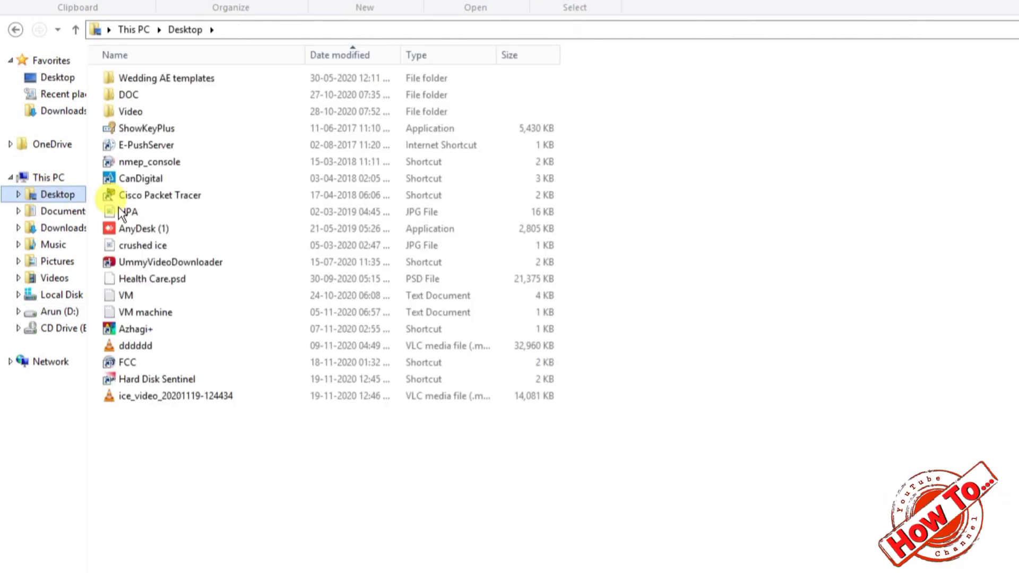
pyautogui.click(143, 380)
pyautogui.doubleClick(142, 379)
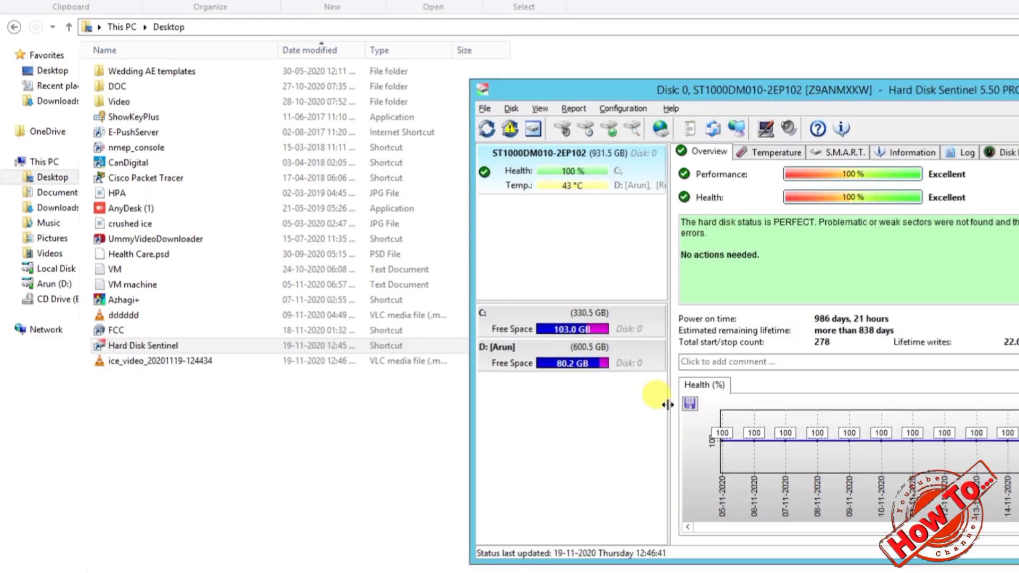
pyautogui.moveTo(655, 91); pyautogui.dragTo(291, 69)
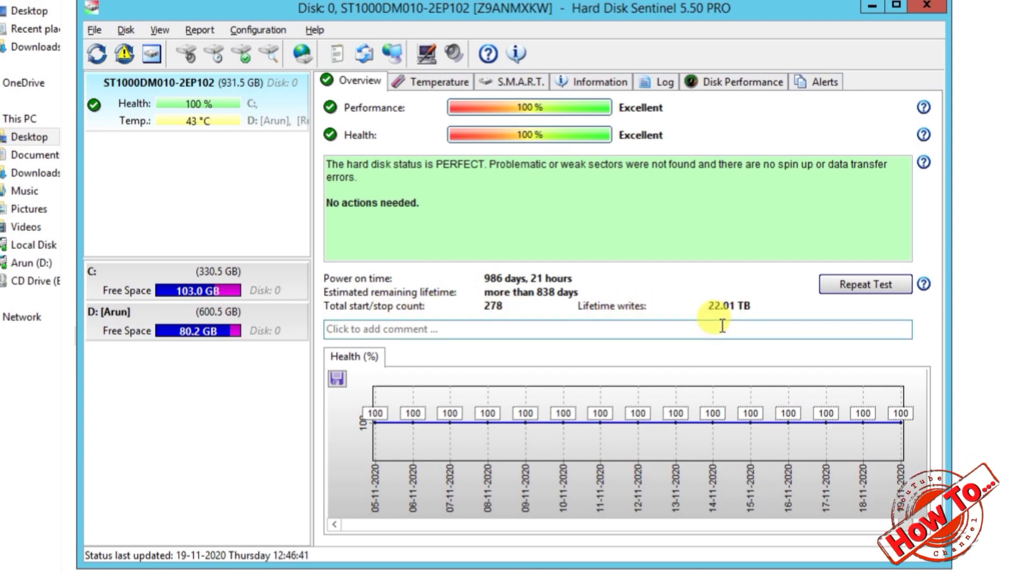
# Examine the hard disk's temperature readings and read through its full hardware information list
pyautogui.click(453, 84)
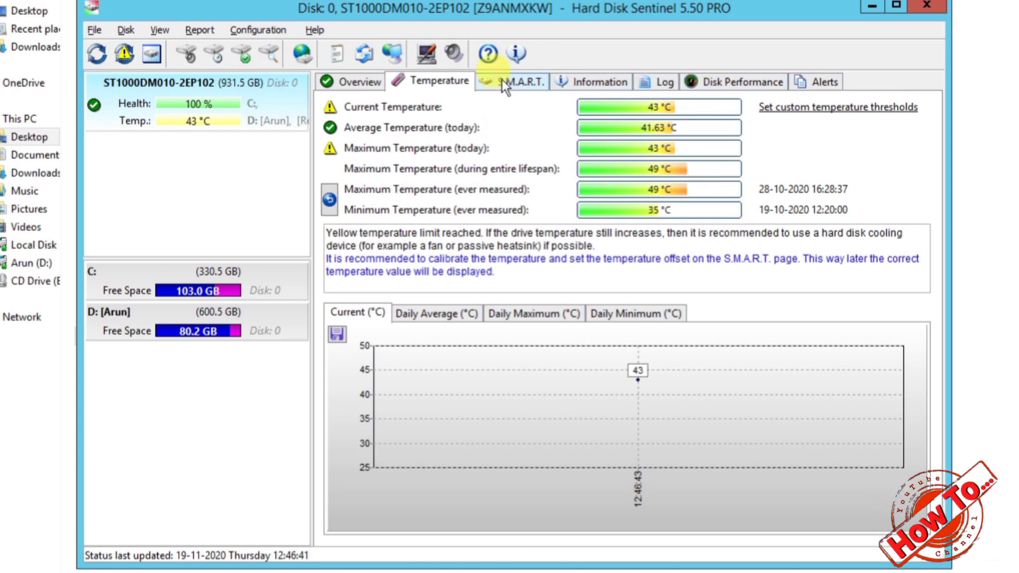
pyautogui.click(582, 87)
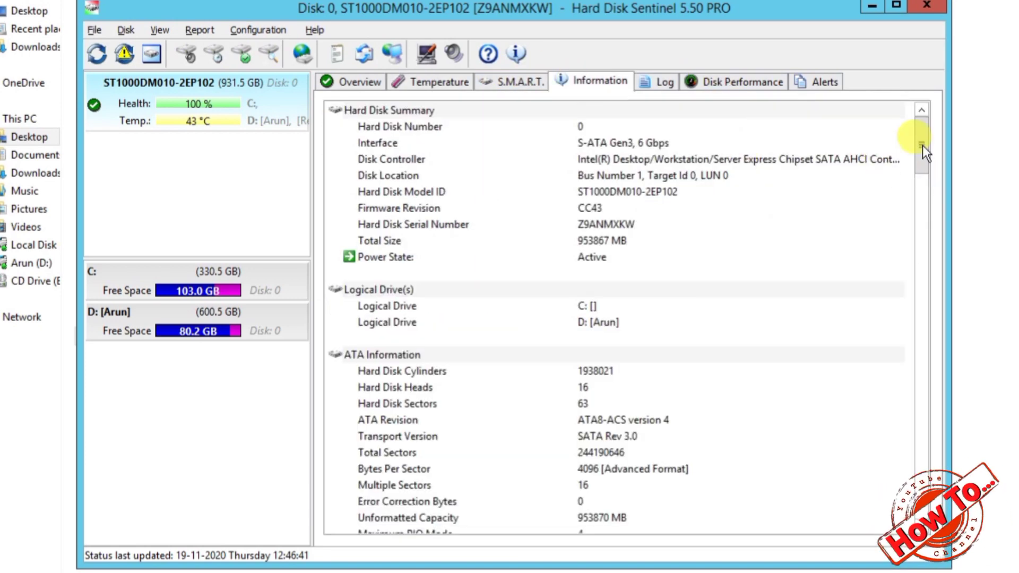
pyautogui.moveTo(923, 143); pyautogui.dragTo(927, 508)
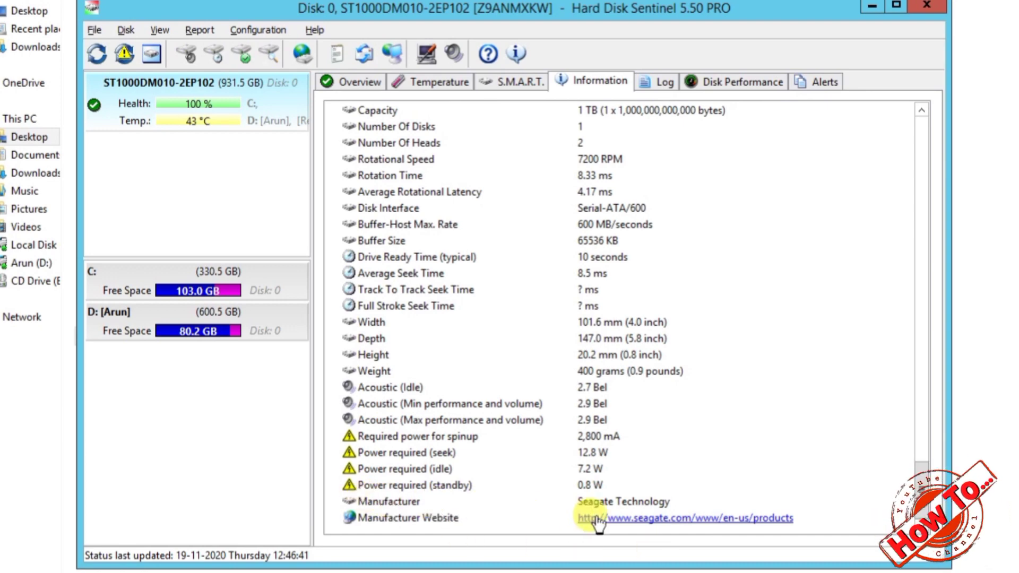
pyautogui.moveTo(922, 467); pyautogui.dragTo(921, 123)
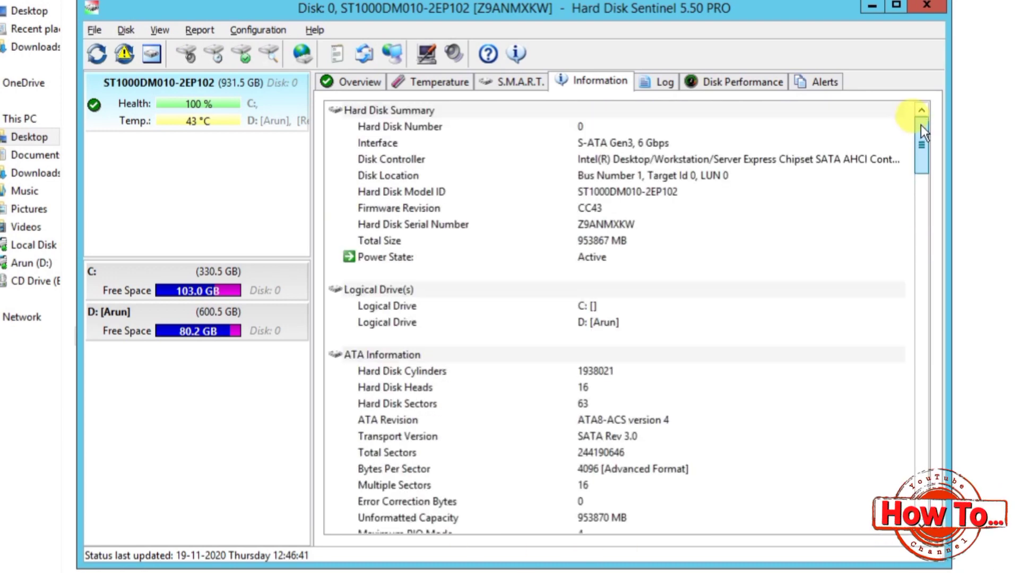
# Review the disk's event log, performance figures and alerts, and return to the health overview
pyautogui.click(668, 79)
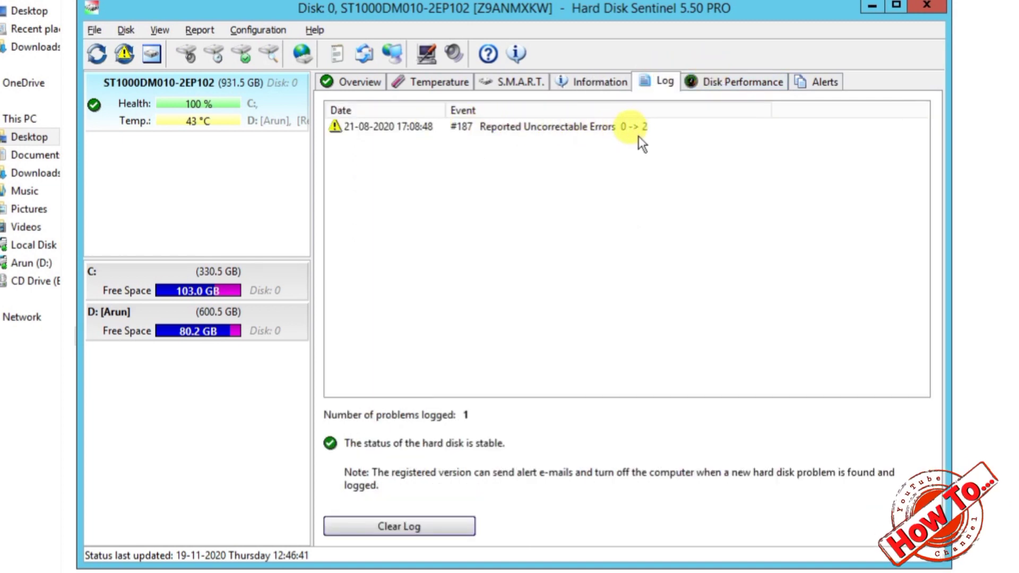
pyautogui.click(728, 83)
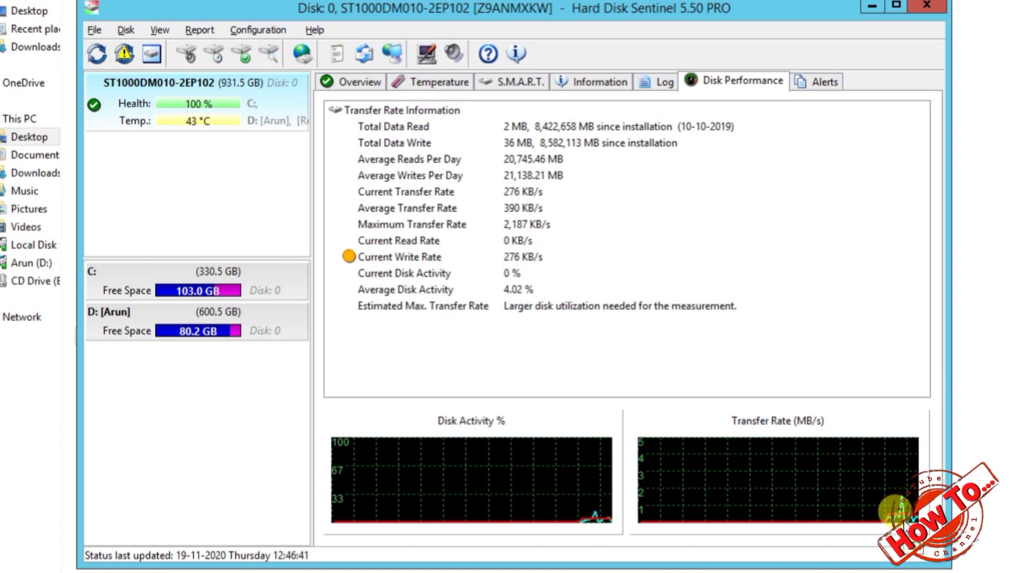
pyautogui.click(815, 88)
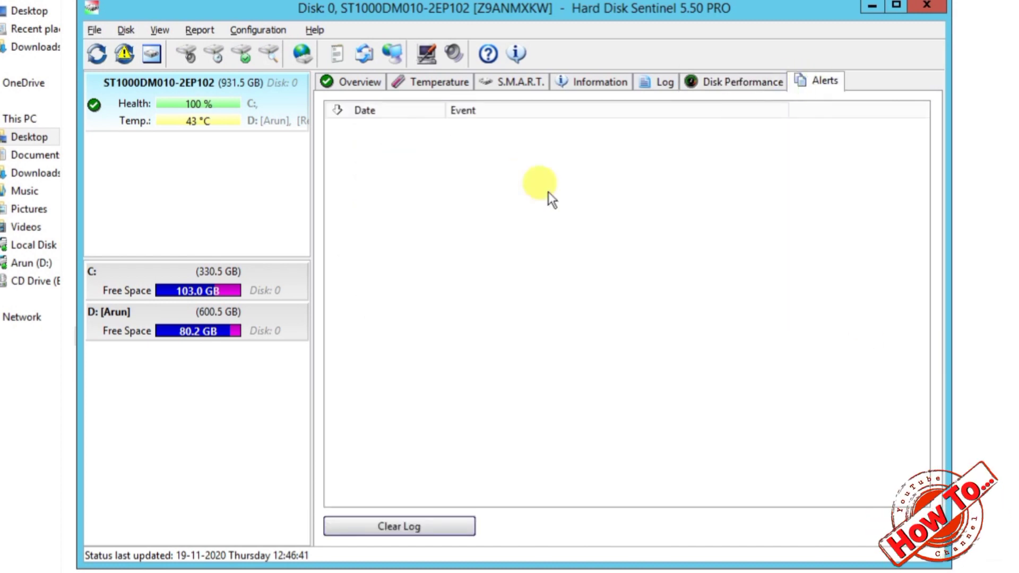
pyautogui.click(359, 81)
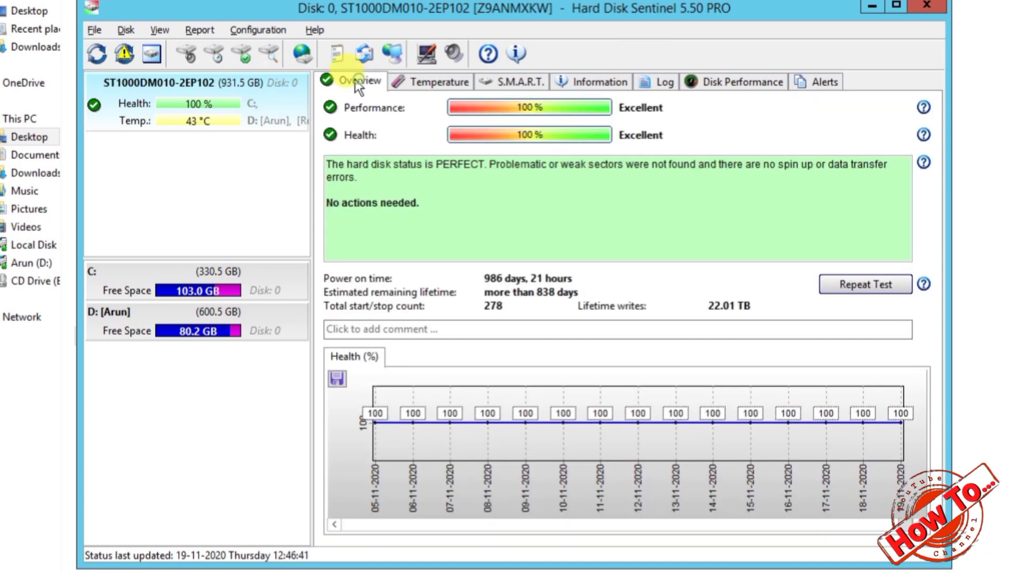